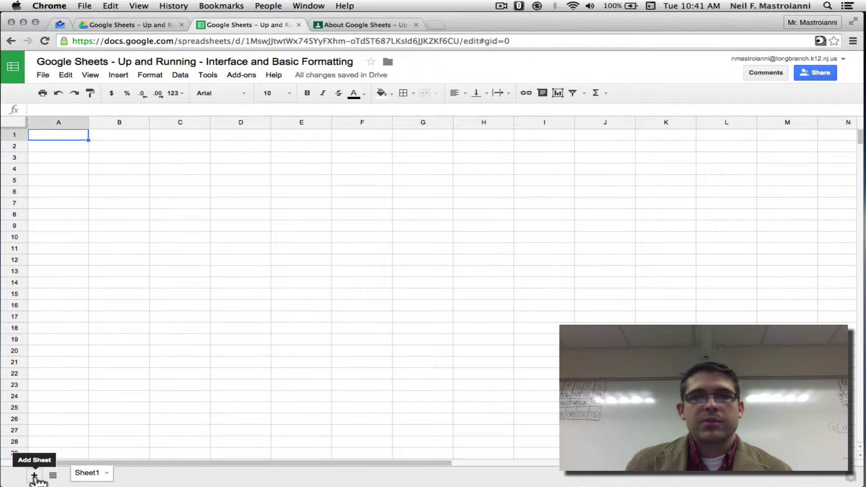
Add a new sheet to the spreadsheet and rename it Instructions
{"action": "left_click", "coordinate": [34, 476]}
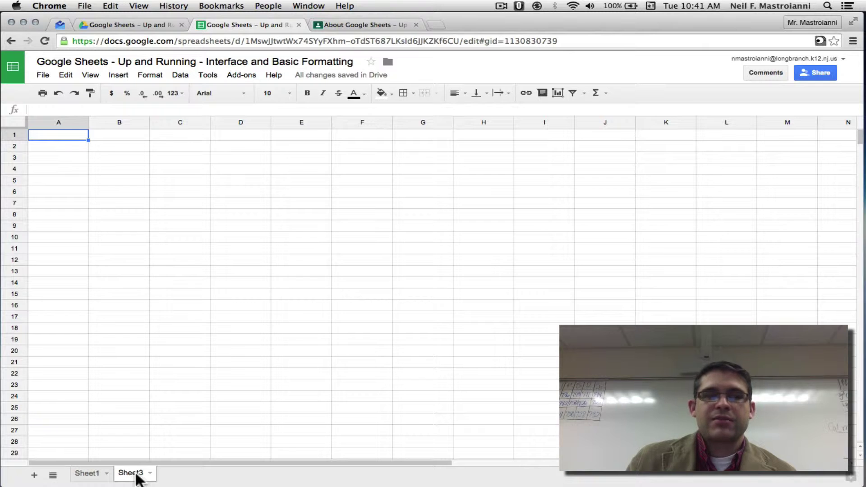
{"action": "double_click", "coordinate": [131, 472]}
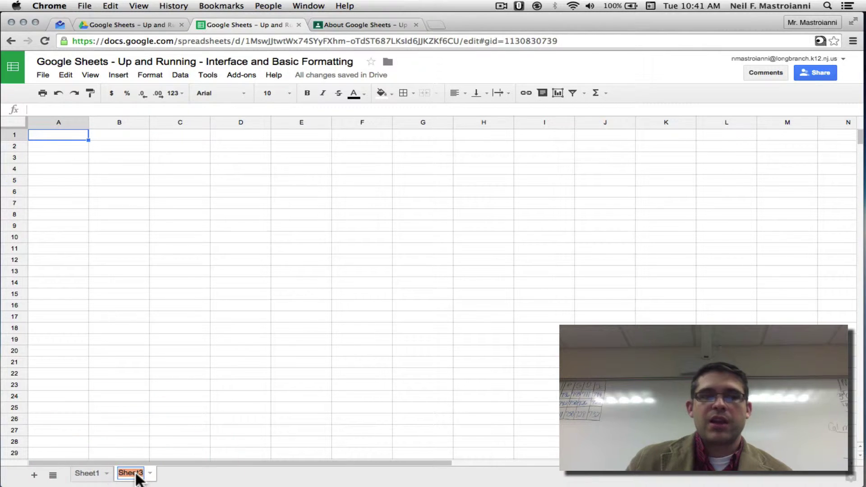
{"action": "key", "text": "BackSpace"}
{"action": "type", "text": "Ins"}
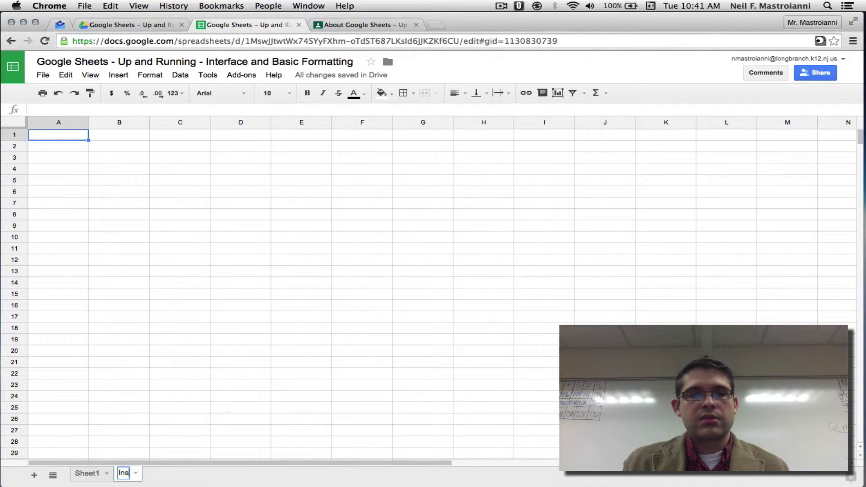
{"action": "type", "text": "tructions"}
{"action": "key", "text": "Return"}
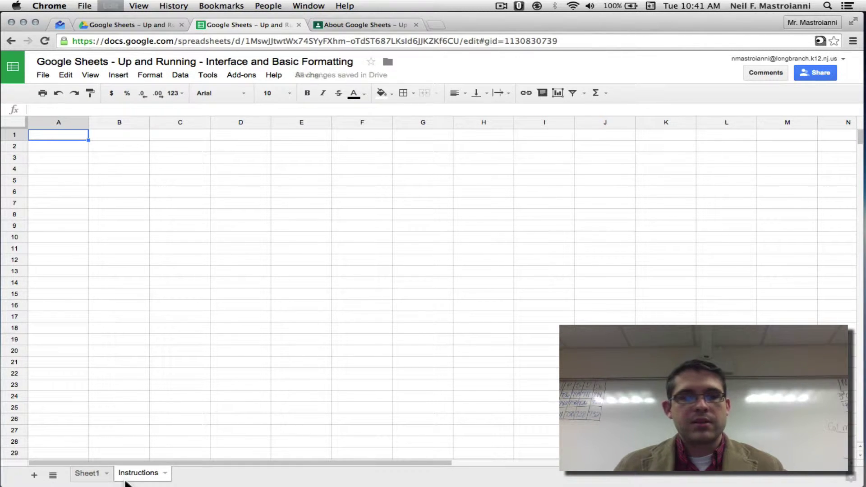
Fill A1:A3 with three instructions: insert cell references in 6 cells of Sheet 1, format each cell differently, and enter the date into cell A1
{"action": "type", "text": "Insert cell references in 6 cells of Sheet 1 Format each cell differently (left, center, right, bold, italic, borders, colors, etc) Enter the date into cell A1"}
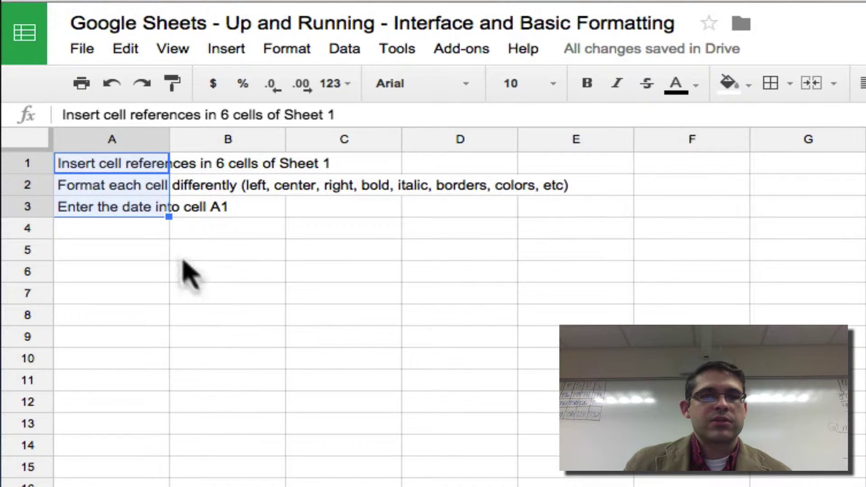
{"action": "left_click", "coordinate": [131, 166]}
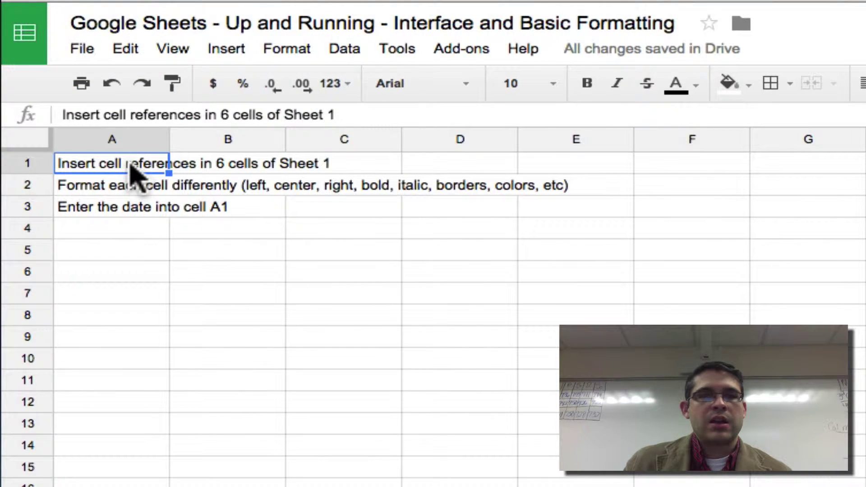
{"action": "left_click", "coordinate": [212, 170]}
{"action": "left_click", "coordinate": [340, 168]}
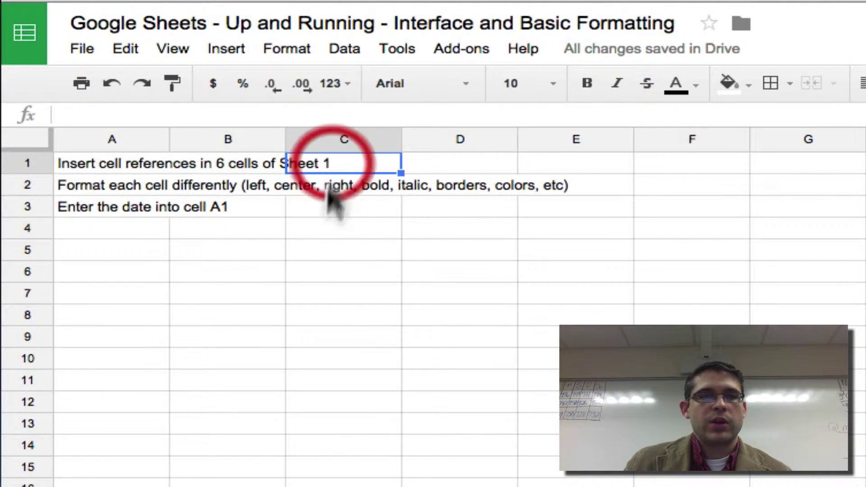
{"action": "left_click", "coordinate": [322, 314]}
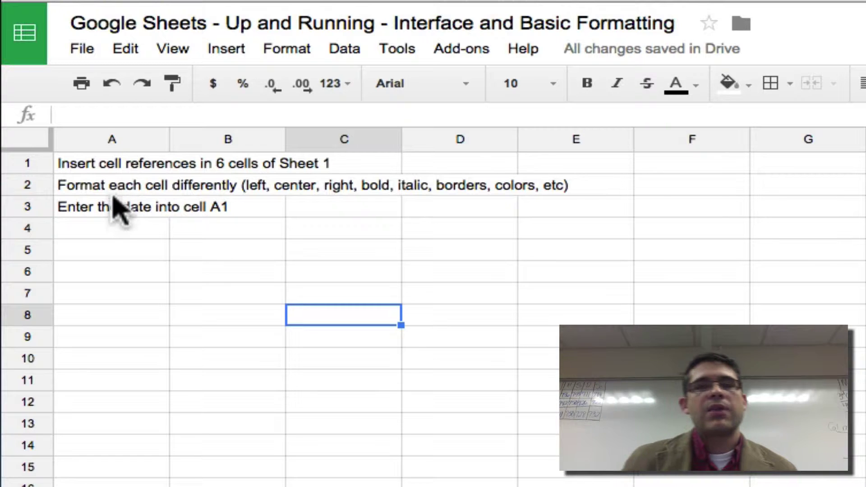
{"action": "left_click", "coordinate": [111, 207]}
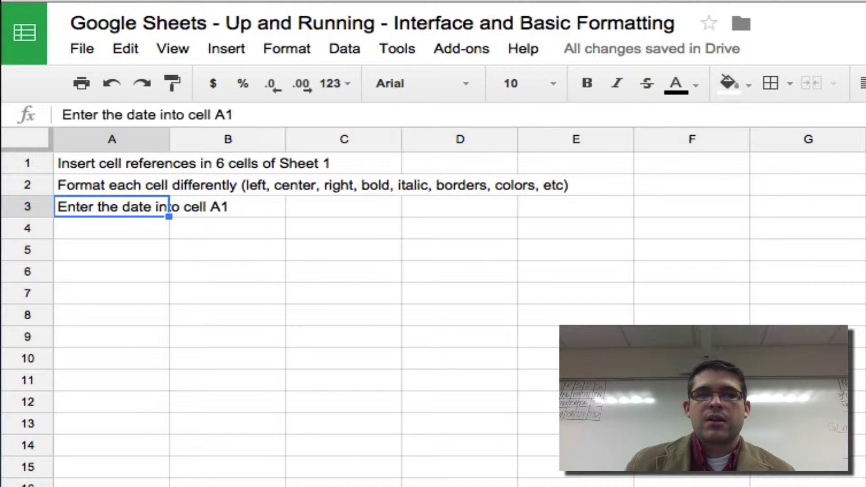
On Sheet1, enter each cell's own reference as text in cells B1, C4, D2 and C9
{"action": "key", "text": "ctrl+shift+Page_Up"}
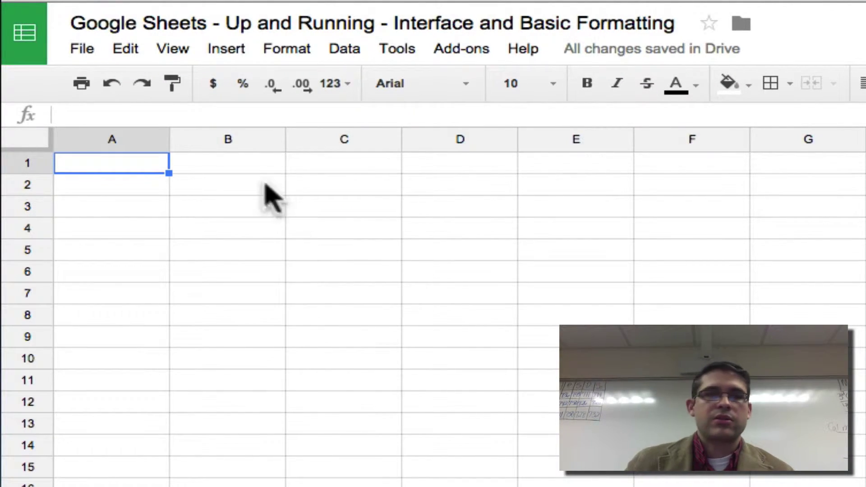
{"action": "left_click", "coordinate": [252, 165]}
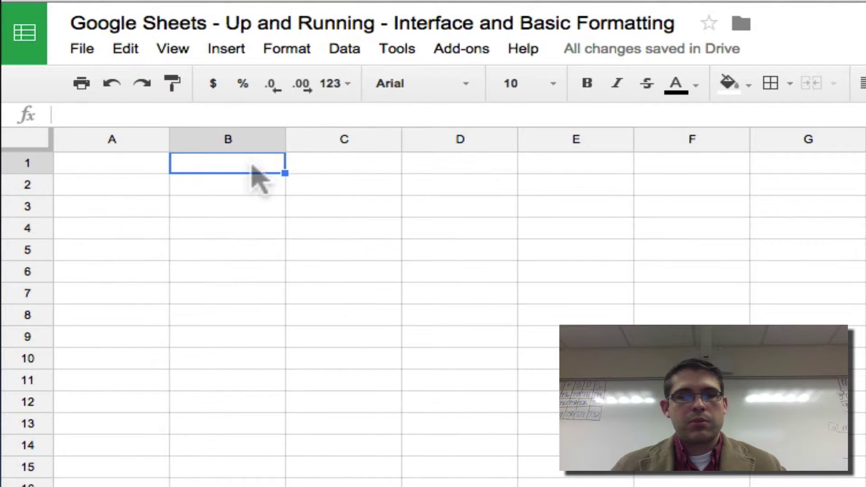
{"action": "type", "text": "B1"}
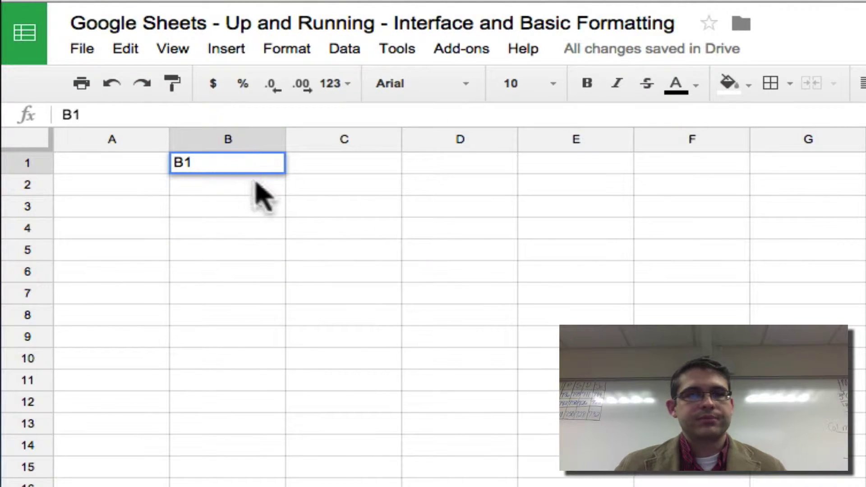
{"action": "left_click", "coordinate": [344, 228]}
{"action": "type", "text": "C4"}
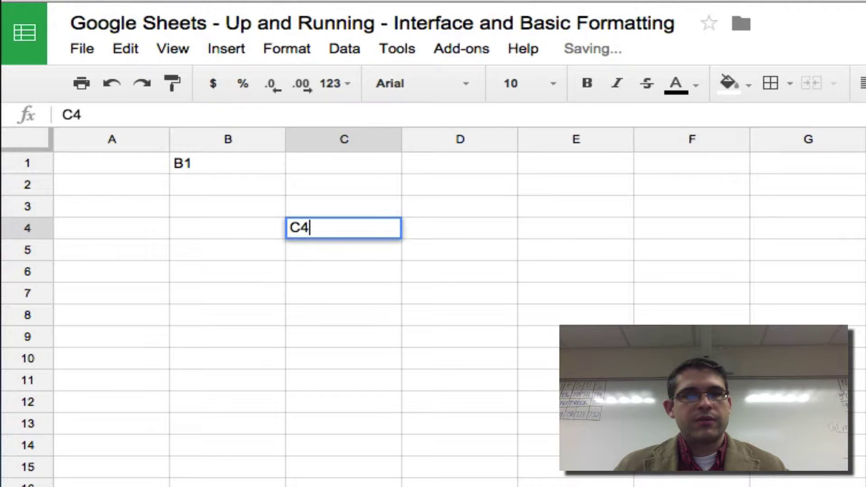
{"action": "left_click", "coordinate": [467, 185]}
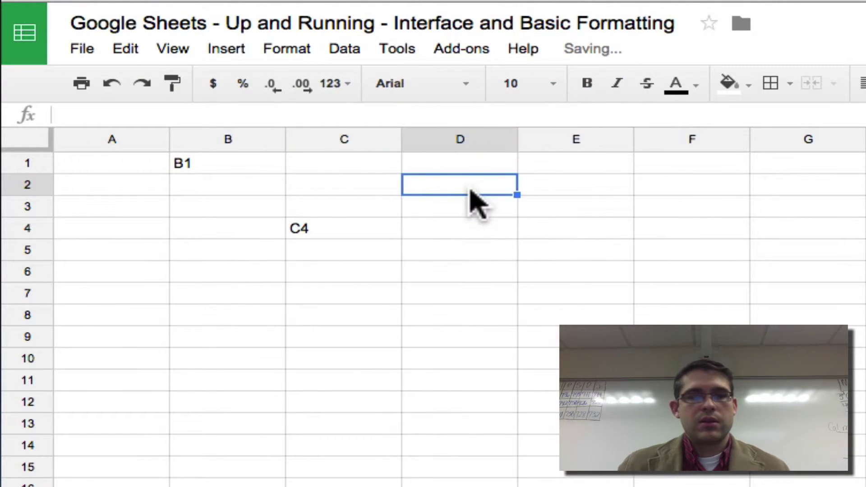
{"action": "type", "text": "D2"}
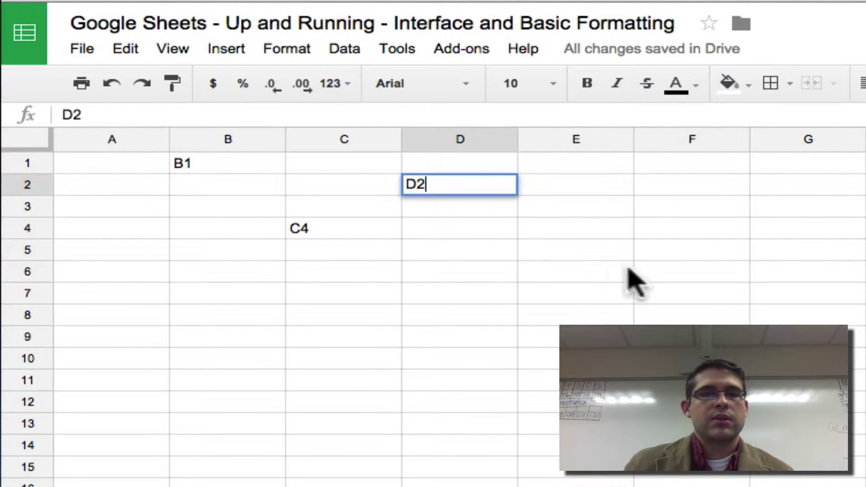
{"action": "left_click", "coordinate": [336, 339]}
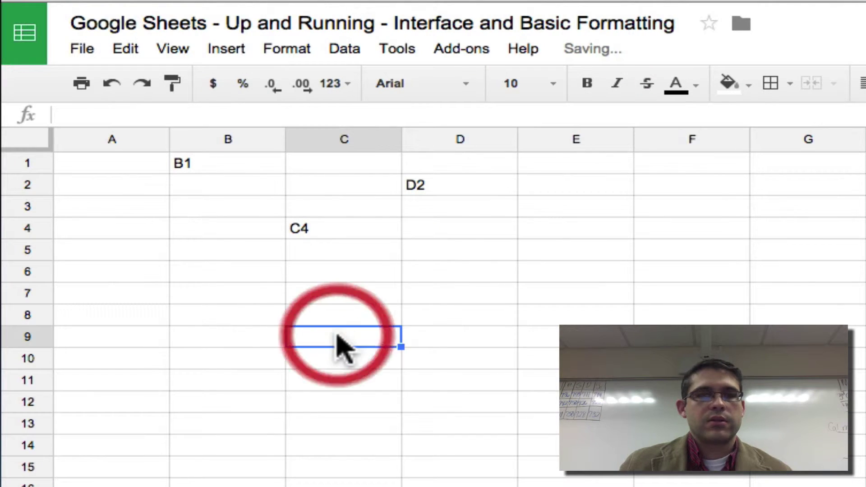
{"action": "type", "text": "C9"}
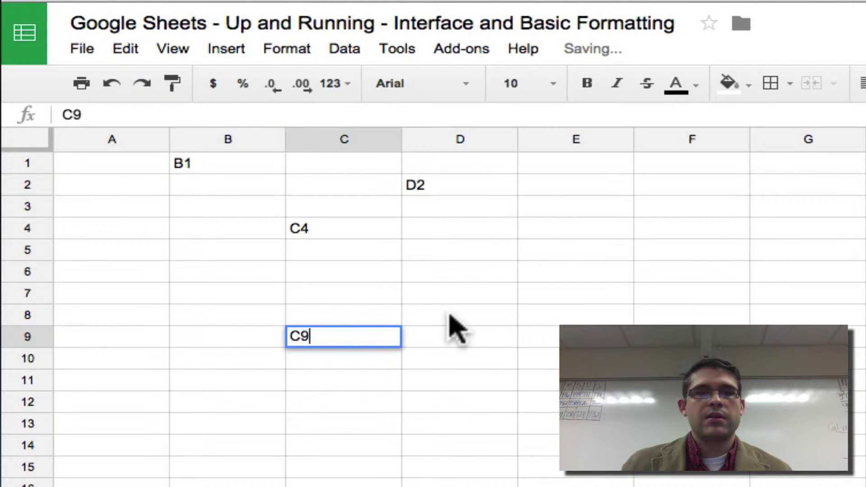
{"action": "left_click", "coordinate": [456, 300]}
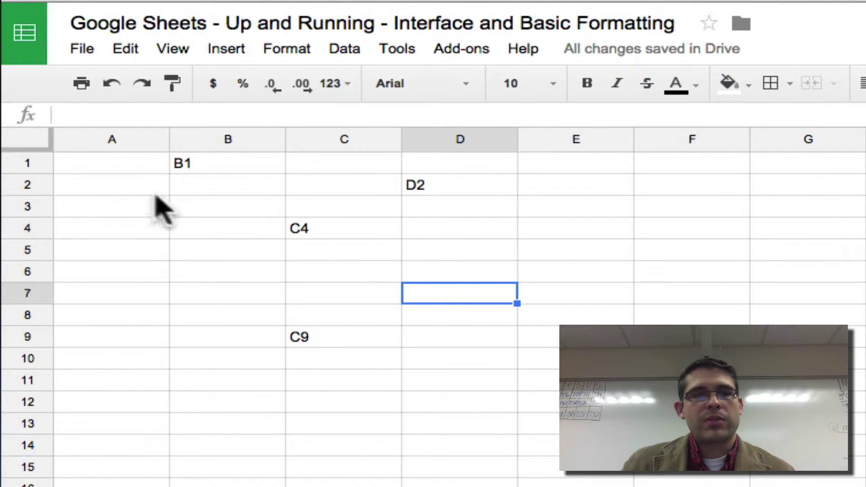
Enter the date 12/22/2015 in cell A1
{"action": "left_click", "coordinate": [116, 166]}
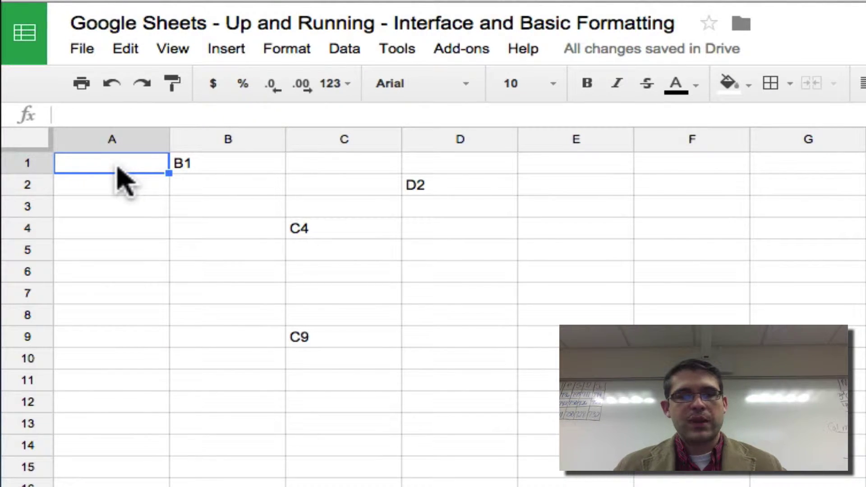
{"action": "type", "text": "12/22/"}
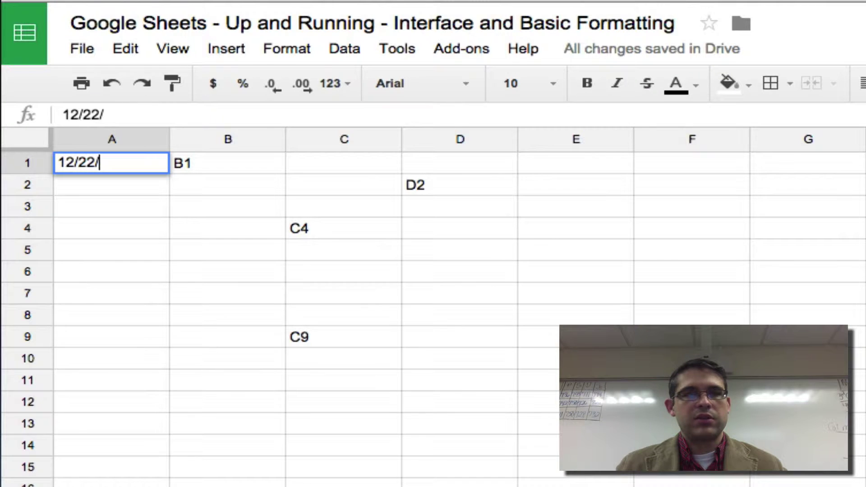
{"action": "type", "text": "2015"}
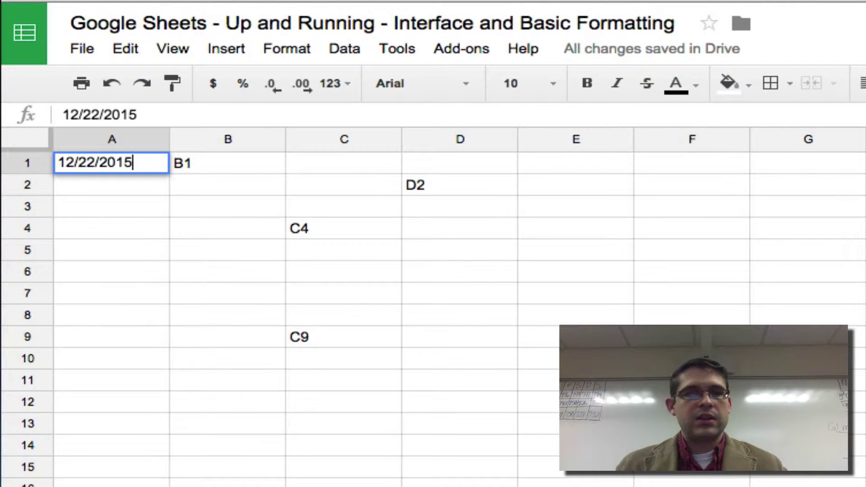
{"action": "key", "text": "Return"}
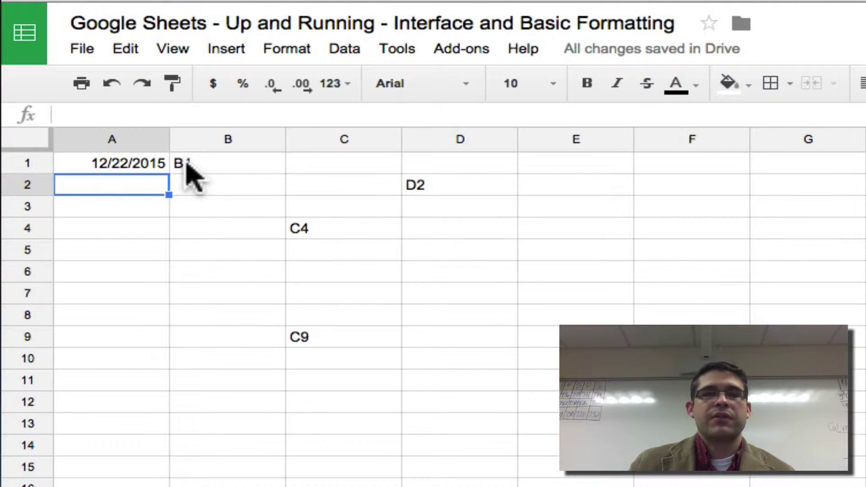
Review the task list on the Instructions sheet and return to cell B1 of Sheet1
{"action": "left_click", "coordinate": [190, 169]}
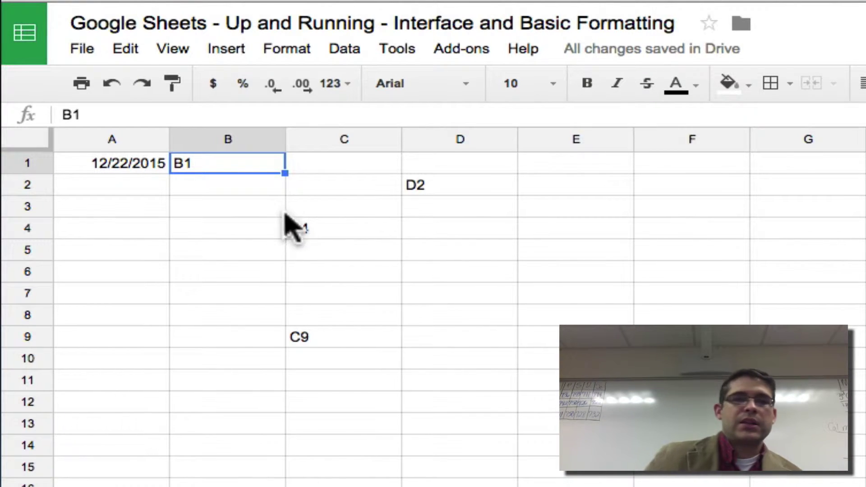
{"action": "key", "text": "alt+Down"}
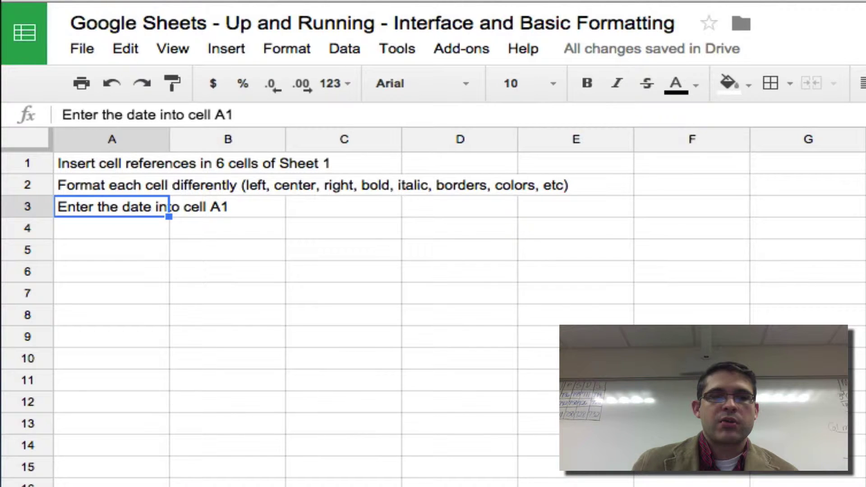
{"action": "key", "text": "alt+Up"}
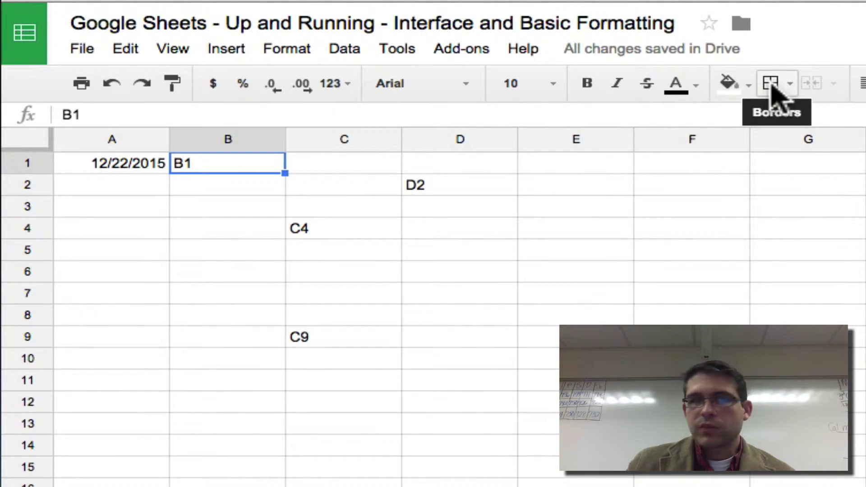
Make the text in cell B1 bold and the text in cell C4 italic
{"action": "left_click", "coordinate": [584, 84]}
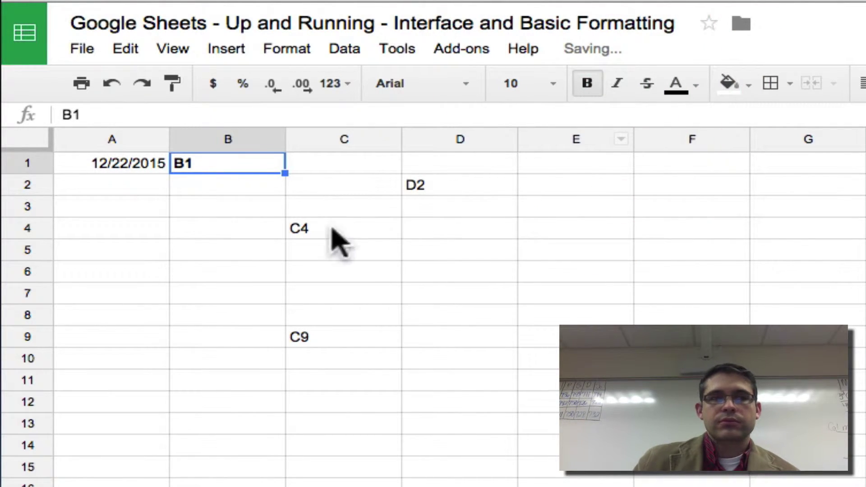
{"action": "left_click", "coordinate": [315, 230]}
{"action": "left_click", "coordinate": [616, 84]}
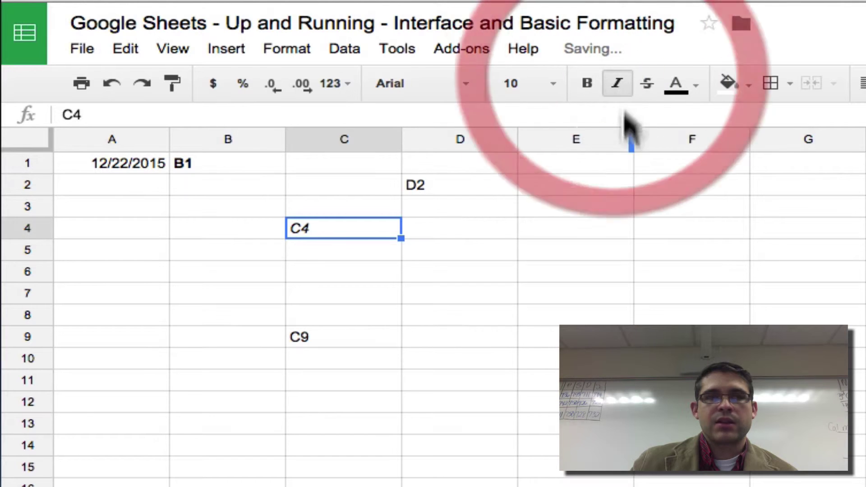
Apply strikethrough to the text in cell D2 and color it red
{"action": "left_click", "coordinate": [434, 186]}
{"action": "left_click", "coordinate": [647, 83]}
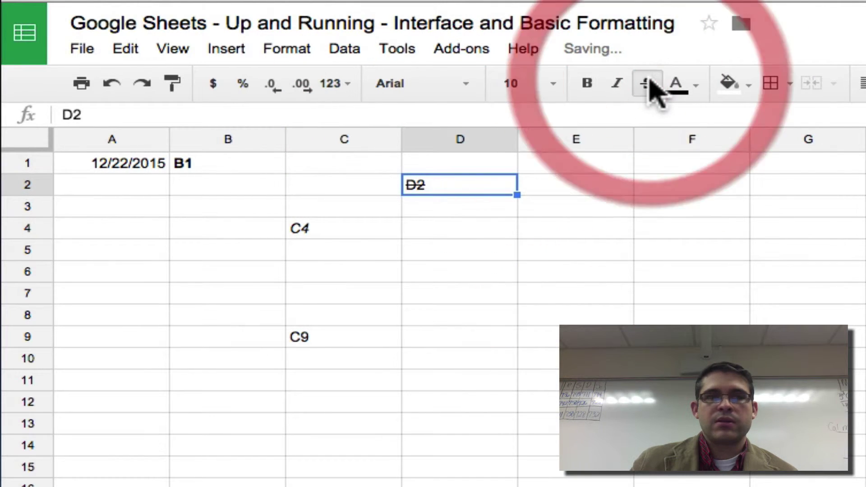
{"action": "left_click", "coordinate": [696, 90]}
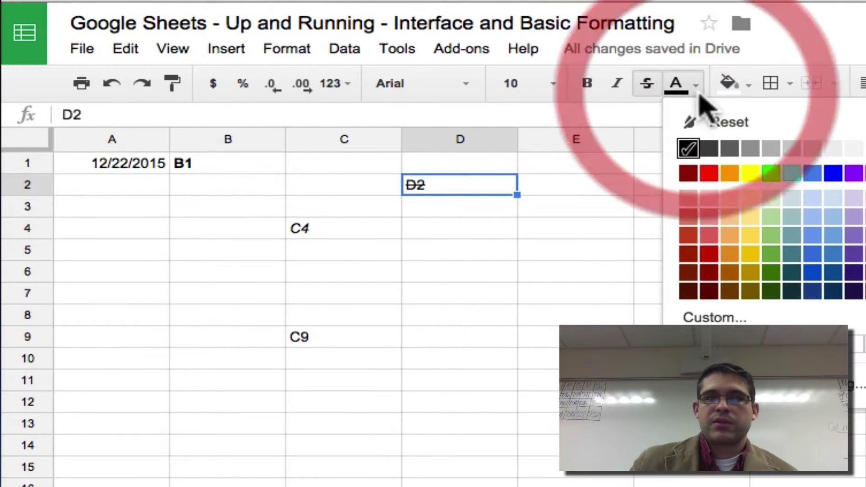
{"action": "left_click", "coordinate": [706, 174]}
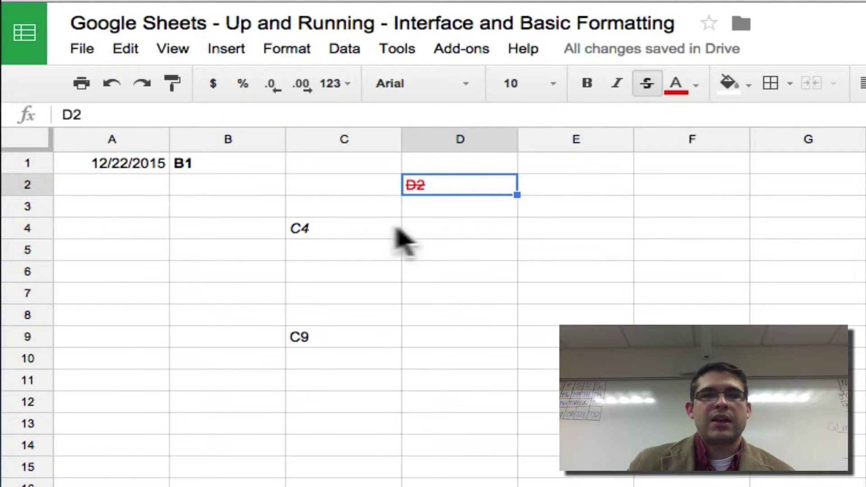
Fill the background of cell C4 with a medium blue
{"action": "left_click", "coordinate": [348, 228]}
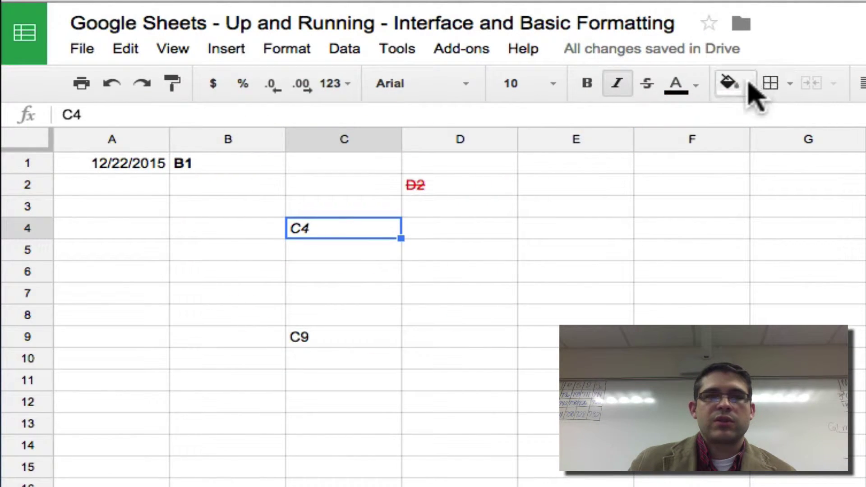
{"action": "left_click", "coordinate": [735, 84]}
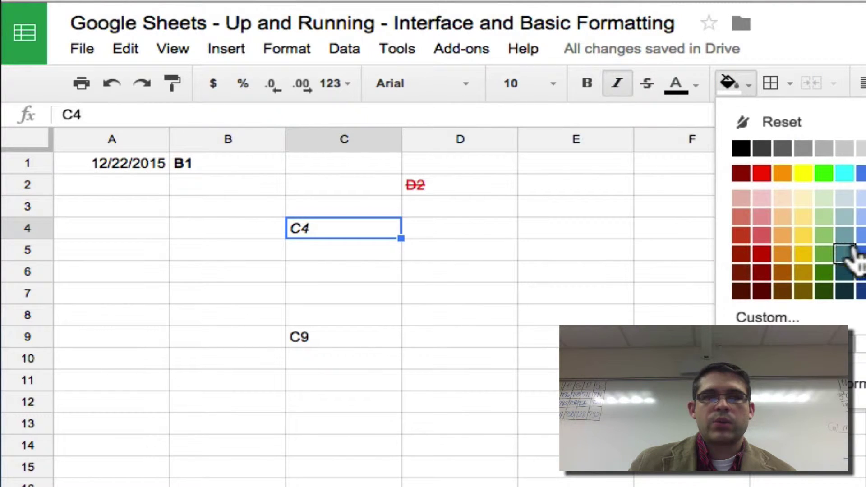
{"action": "left_click", "coordinate": [861, 234]}
{"action": "left_click", "coordinate": [367, 252]}
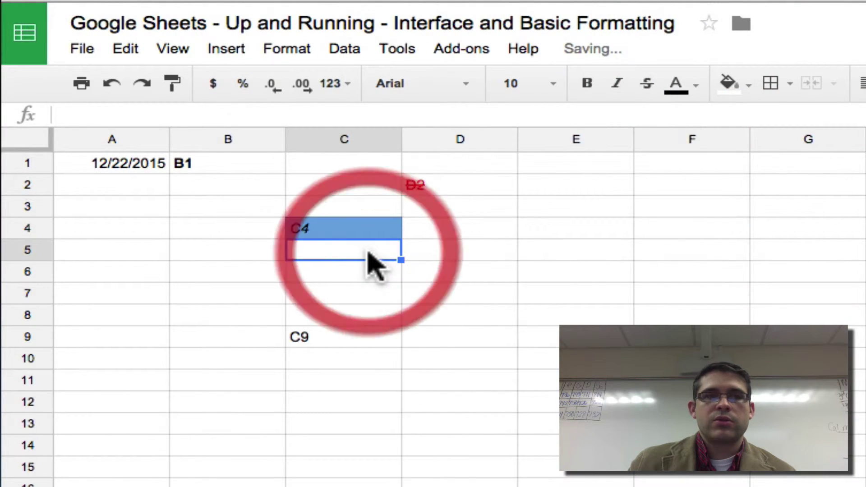
Add a magenta bottom border to cell B1
{"action": "left_click", "coordinate": [201, 163]}
{"action": "left_click", "coordinate": [785, 83]}
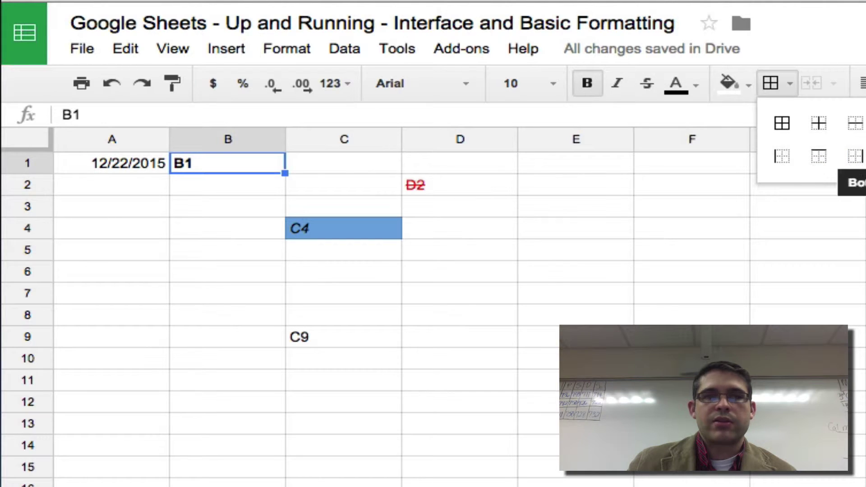
{"action": "left_click", "coordinate": [861, 156]}
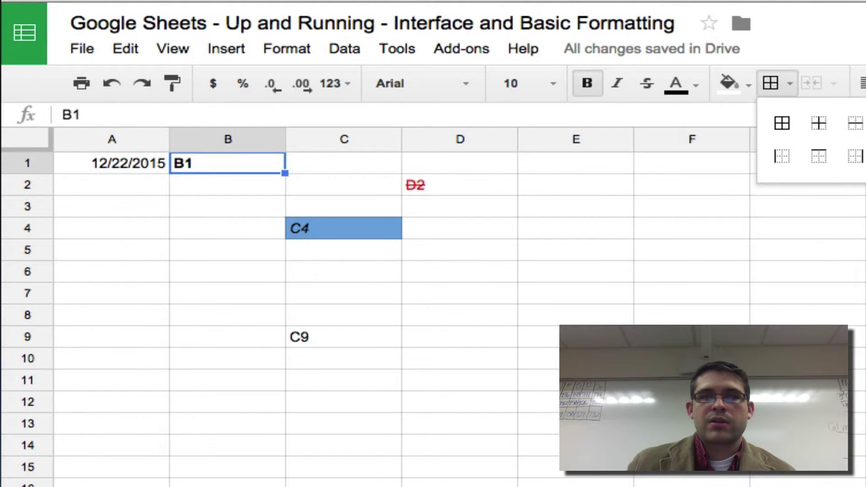
{"action": "left_click", "coordinate": [259, 204]}
{"action": "left_click", "coordinate": [235, 164]}
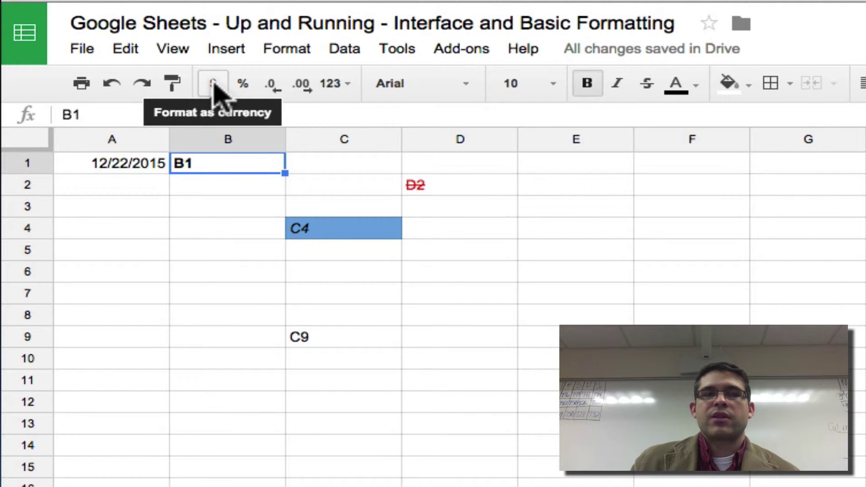
Enter 1.00 in cell C1 and format it as currency
{"action": "left_click", "coordinate": [315, 177]}
{"action": "type", "text": "1.00"}
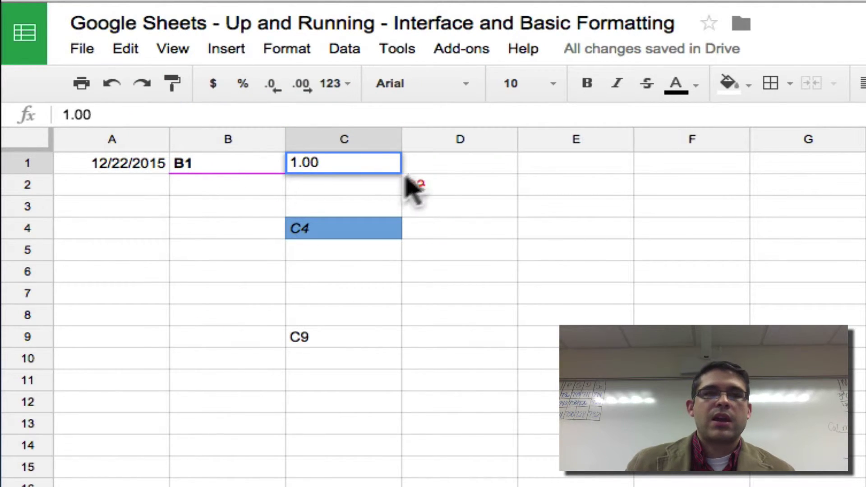
{"action": "left_click", "coordinate": [450, 159]}
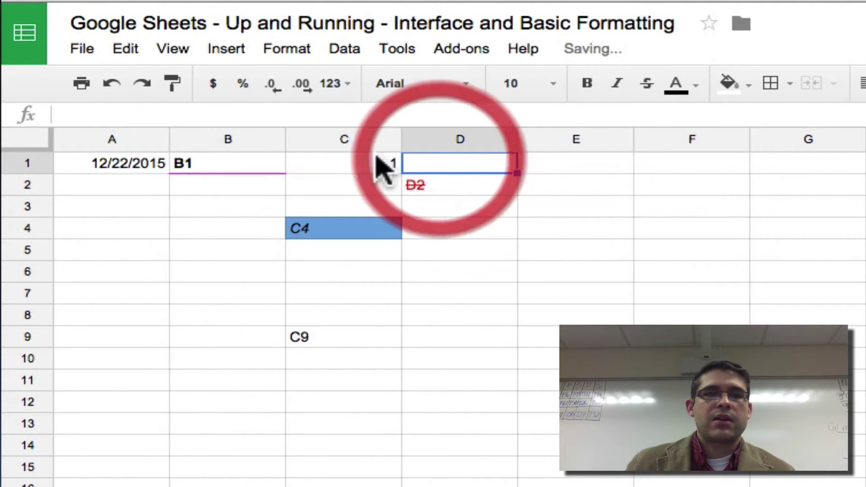
{"action": "left_click", "coordinate": [376, 156]}
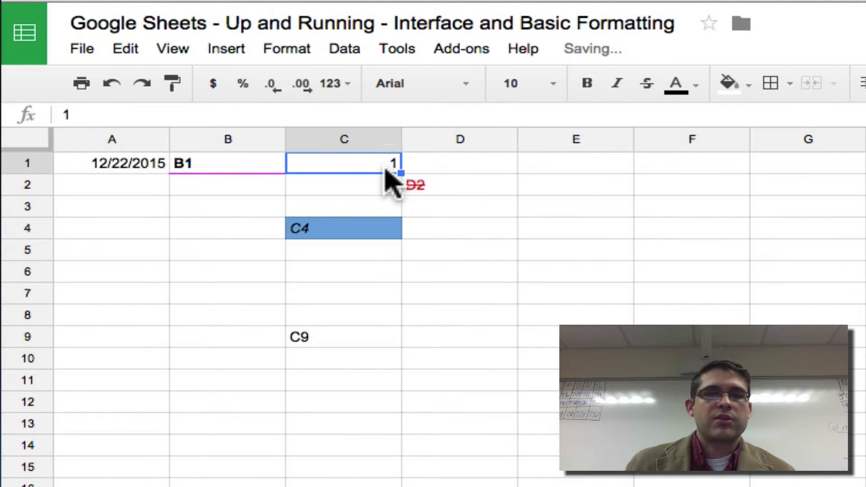
{"action": "left_click", "coordinate": [215, 89]}
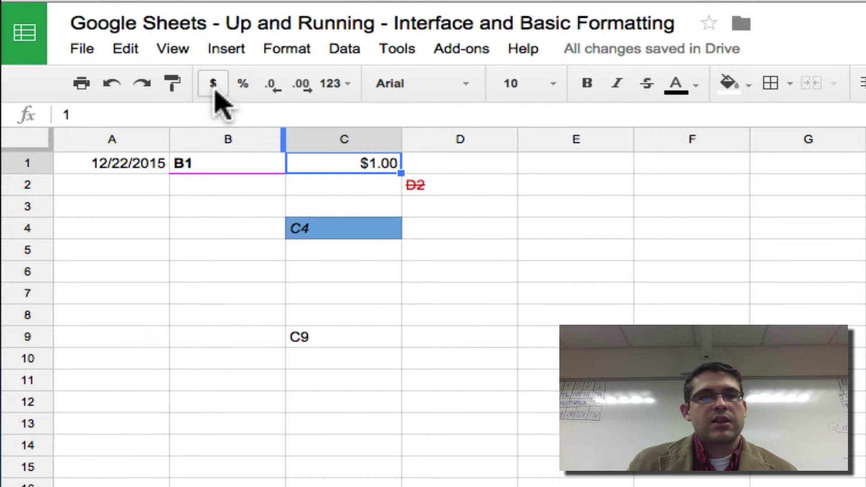
Enter 1 in cell D1 and format it as a percentage
{"action": "left_click", "coordinate": [474, 165]}
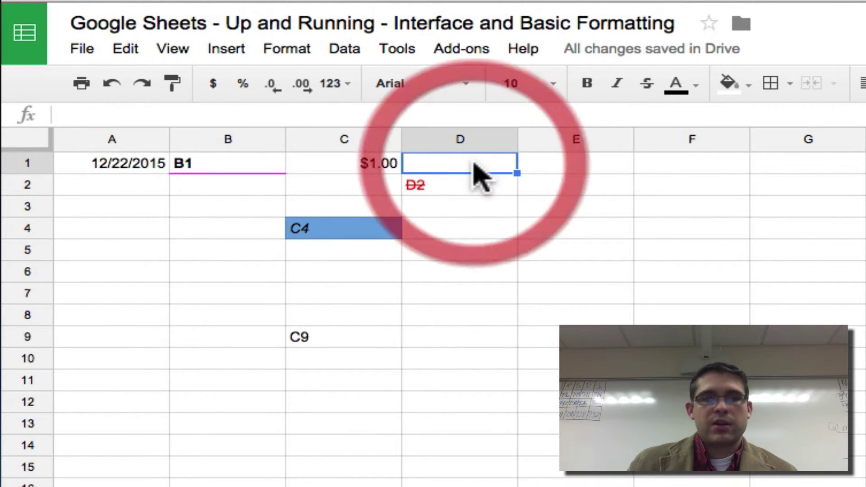
{"action": "type", "text": "1"}
{"action": "key", "text": "Return"}
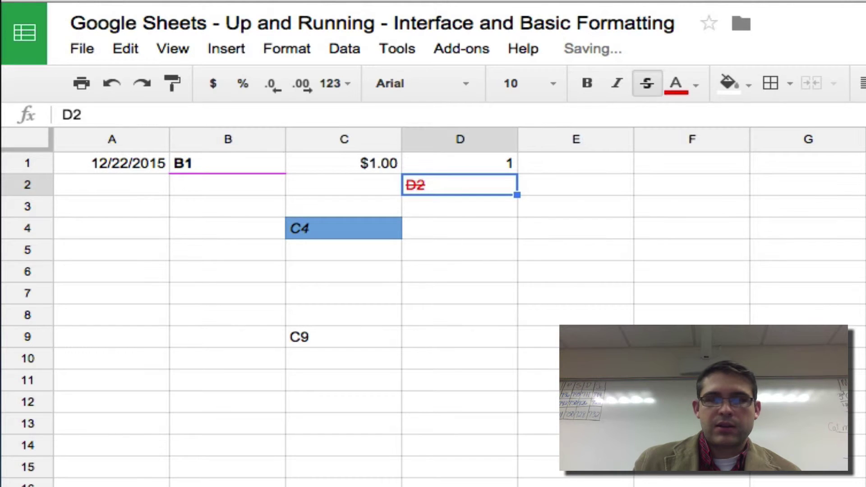
{"action": "key", "text": "Up"}
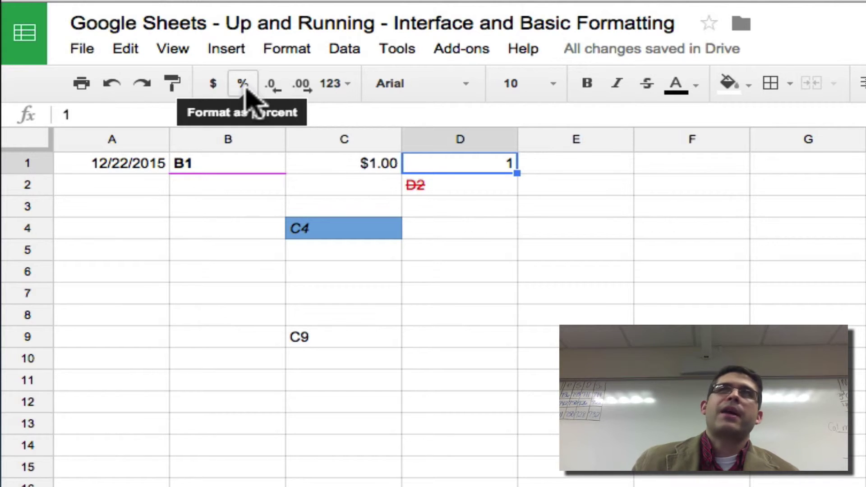
{"action": "left_click", "coordinate": [246, 89]}
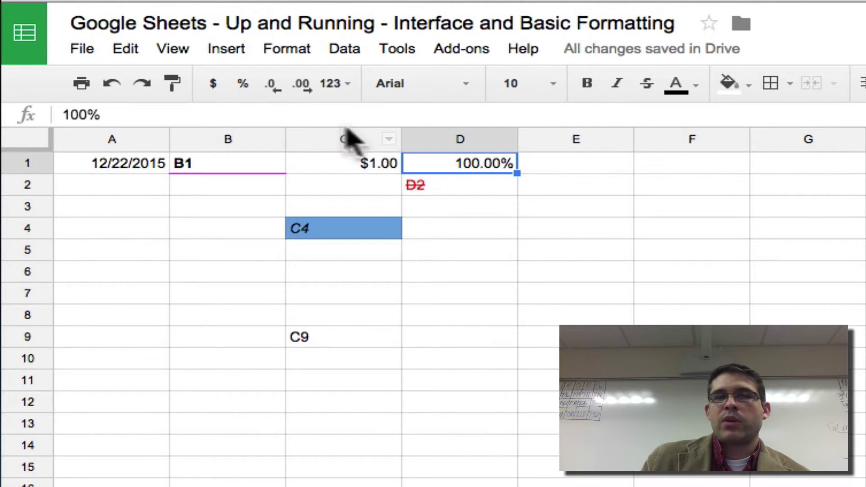
Try fewer decimal places on the percentage in D1, restore two decimals, and view the other number formats
{"action": "left_click", "coordinate": [272, 87]}
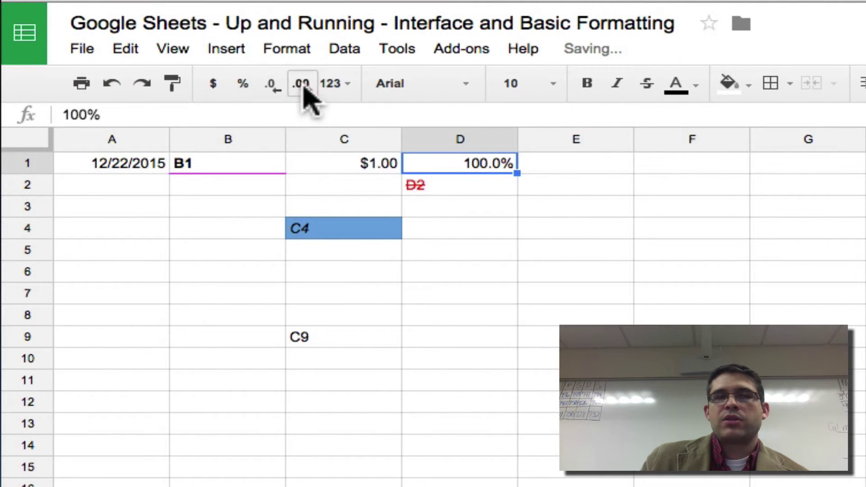
{"action": "left_click", "coordinate": [301, 84]}
{"action": "left_click", "coordinate": [275, 85]}
{"action": "left_click", "coordinate": [275, 85]}
{"action": "left_click", "coordinate": [301, 86]}
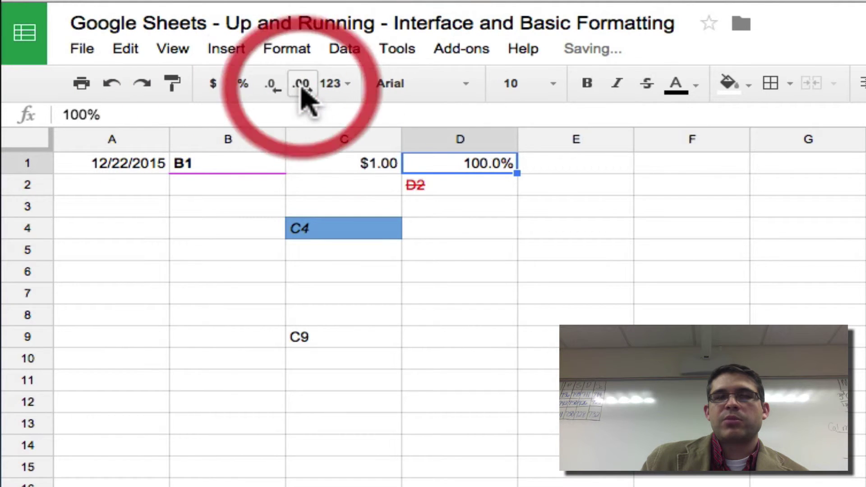
{"action": "left_click", "coordinate": [301, 85]}
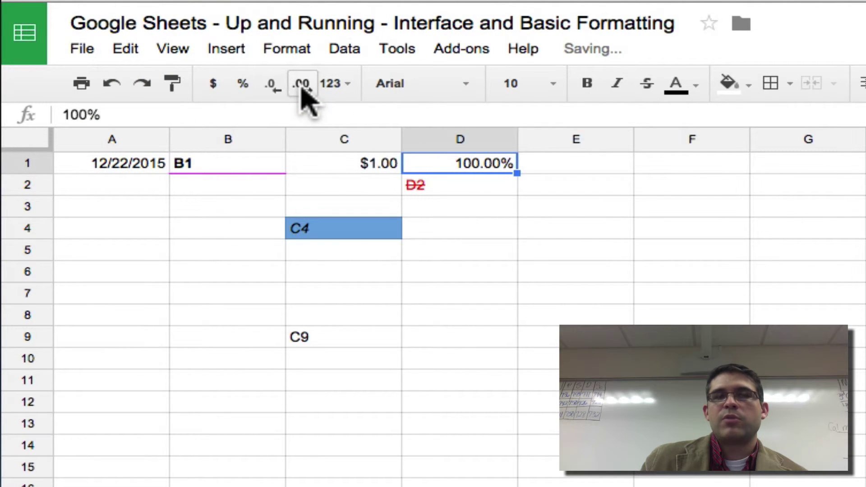
{"action": "left_click", "coordinate": [333, 84]}
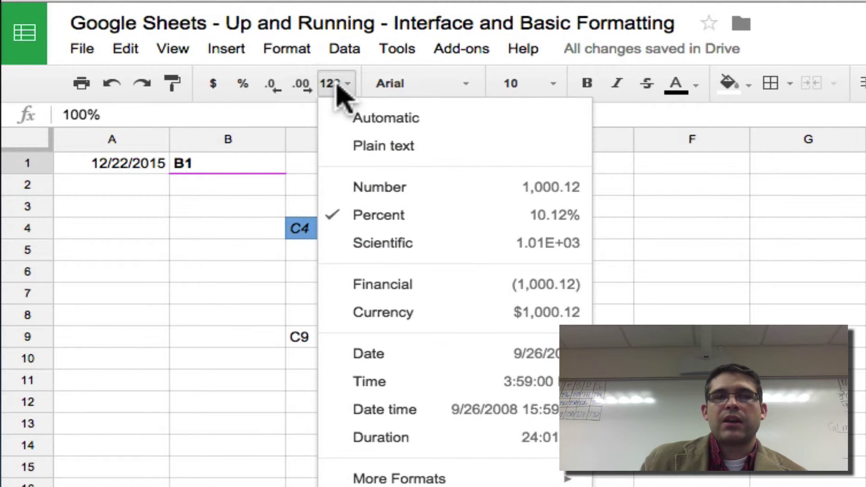
{"action": "left_click", "coordinate": [339, 86]}
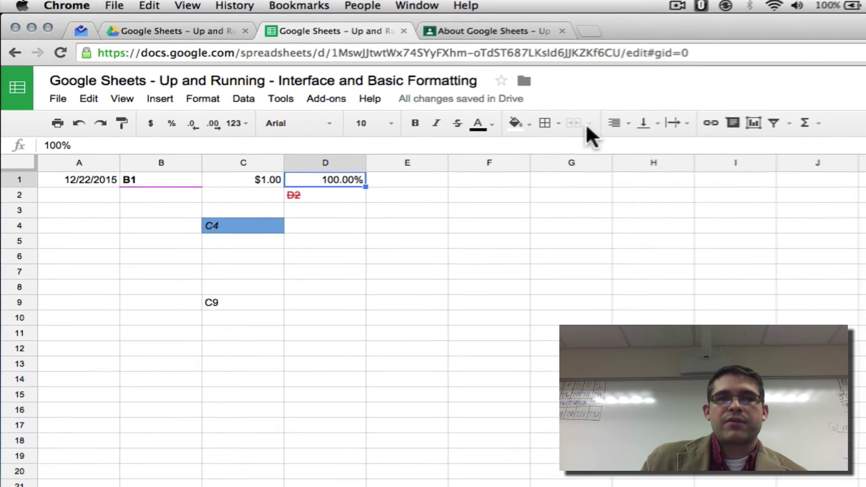
Center the text in cell C4 horizontally and right-align the text in cell B1
{"action": "left_click", "coordinate": [259, 222]}
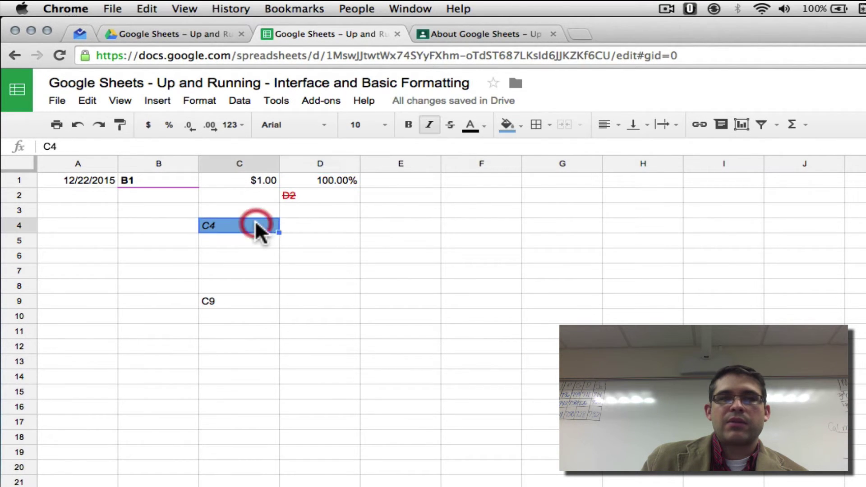
{"action": "left_click", "coordinate": [605, 125]}
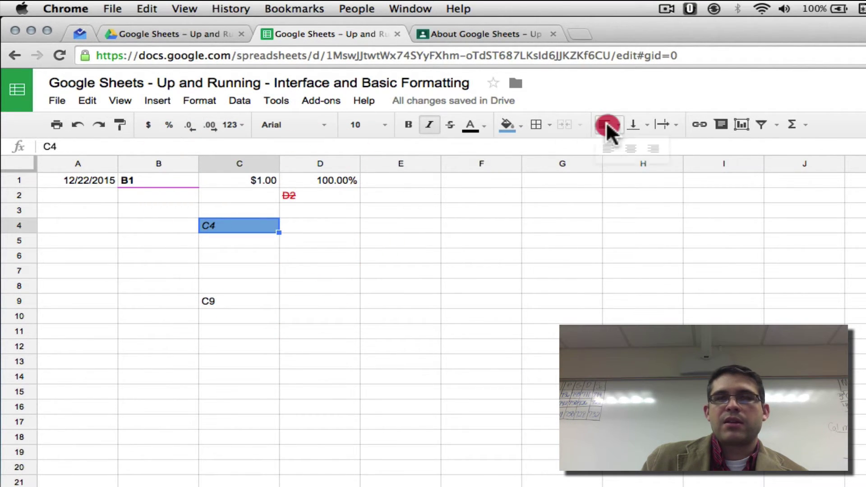
{"action": "left_click", "coordinate": [636, 153]}
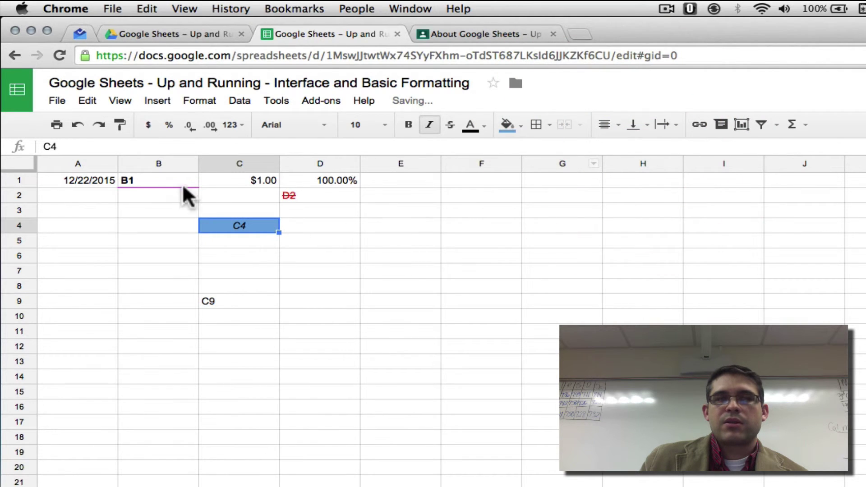
{"action": "left_click", "coordinate": [176, 178]}
{"action": "left_click", "coordinate": [606, 127]}
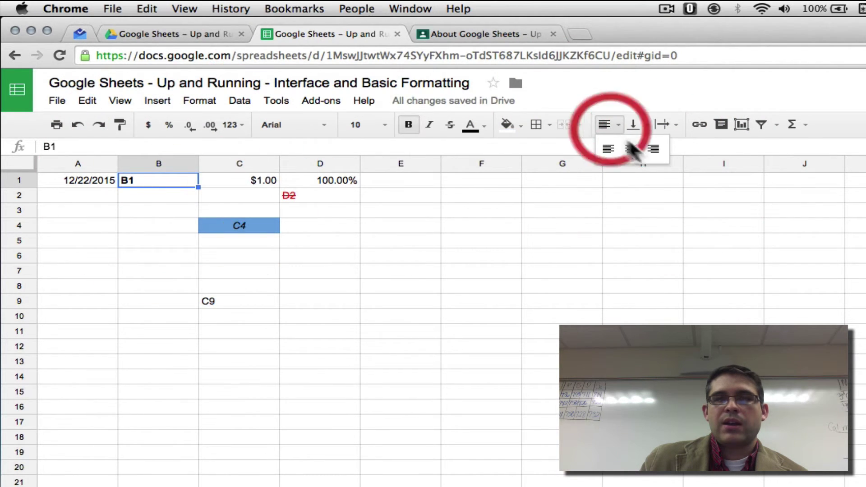
{"action": "left_click", "coordinate": [661, 150]}
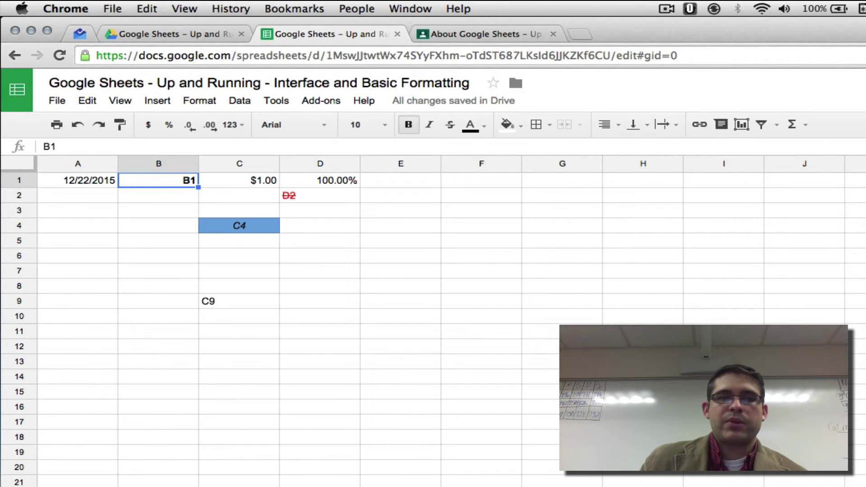
On the Instructions sheet, try the clip text-wrapping option on cell A1
{"action": "left_click", "coordinate": [179, 486]}
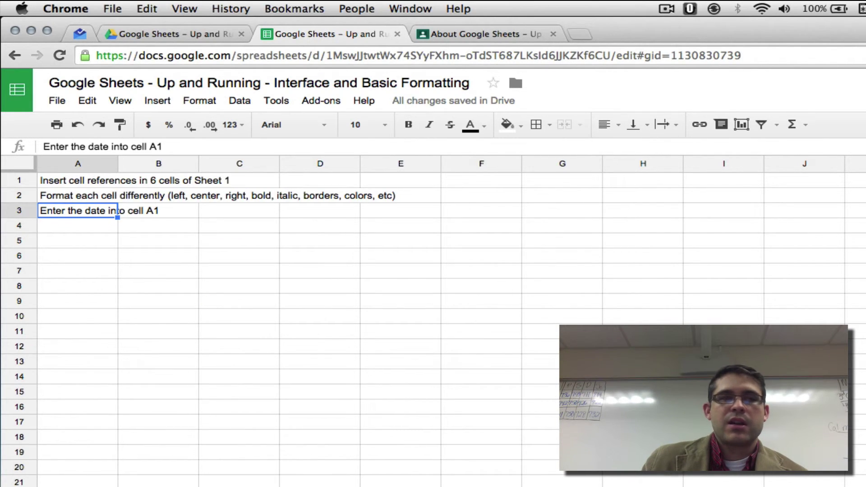
{"action": "left_click", "coordinate": [81, 180]}
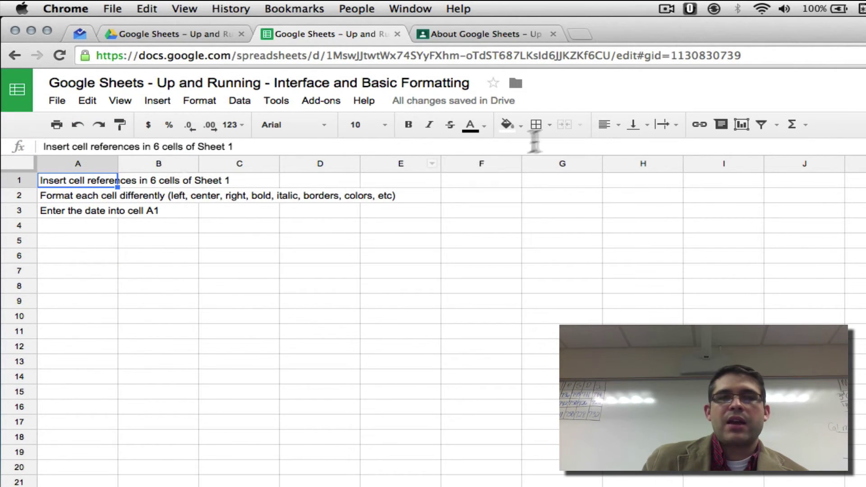
{"action": "left_click", "coordinate": [668, 125]}
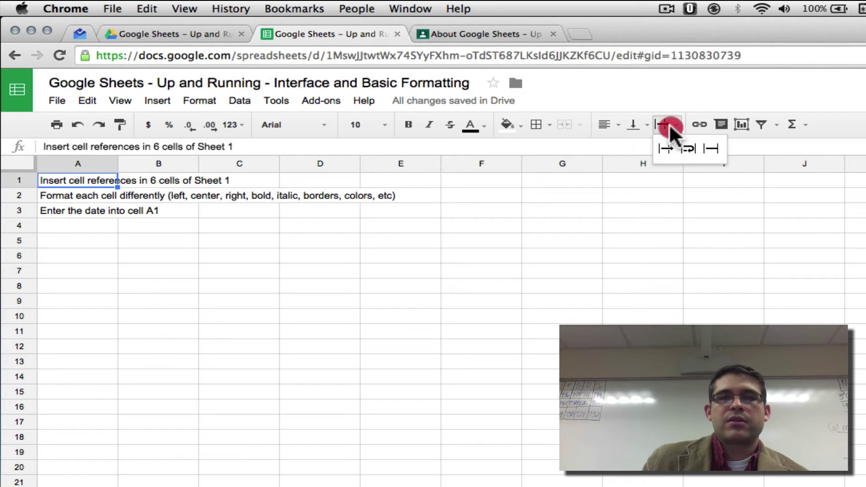
{"action": "left_click", "coordinate": [711, 149]}
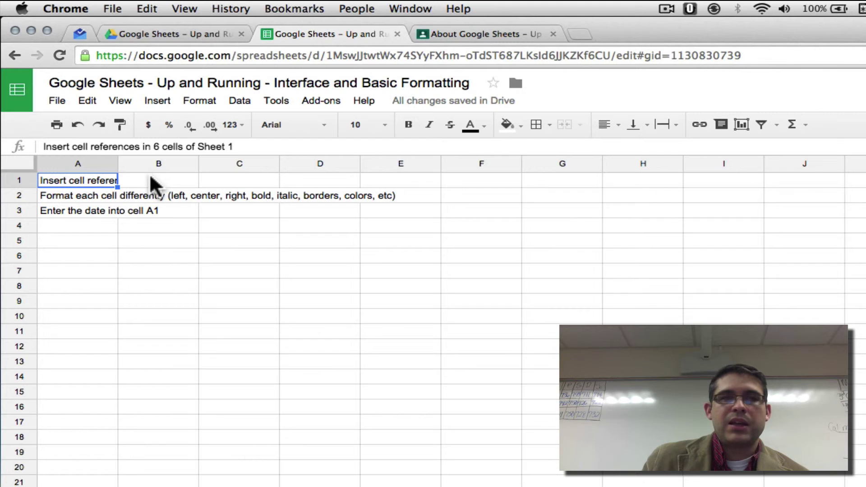
Try wrapping the text within cell A1 and return its text wrapping to overflow
{"action": "left_click", "coordinate": [648, 127]}
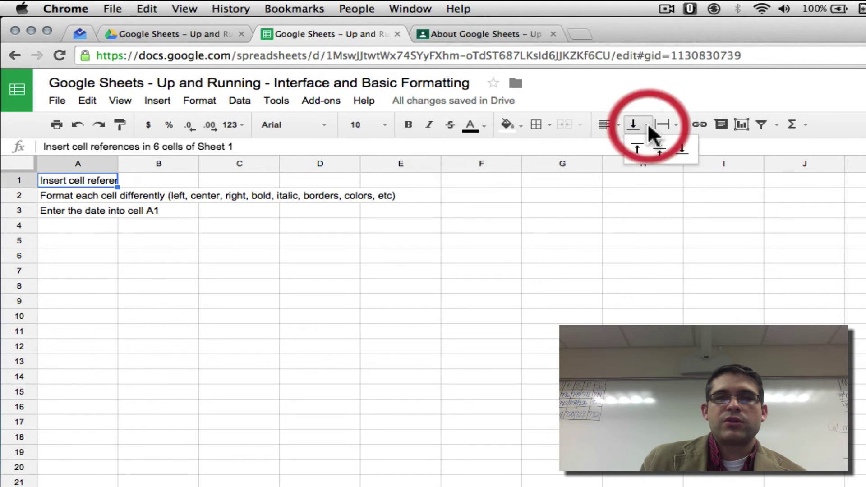
{"action": "left_click", "coordinate": [675, 126]}
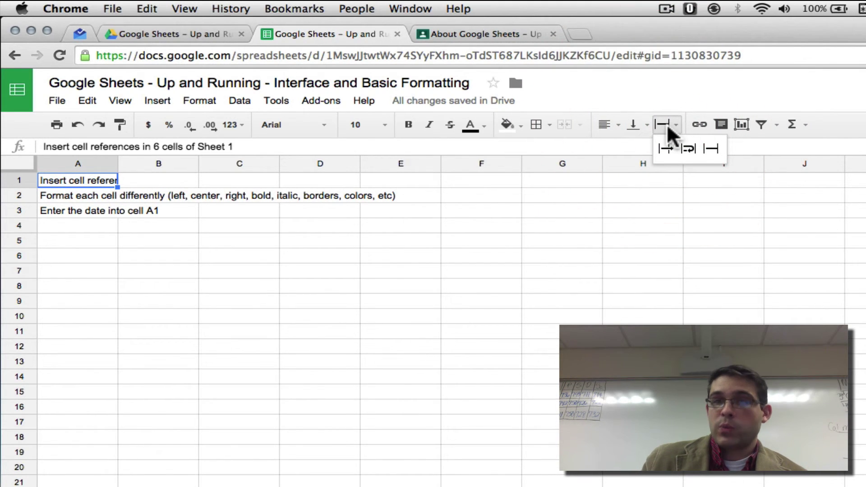
{"action": "left_click", "coordinate": [688, 148]}
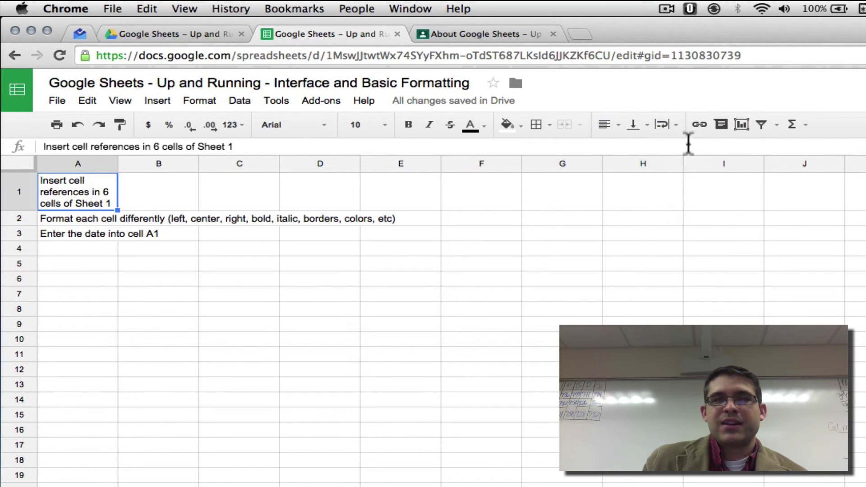
{"action": "left_click", "coordinate": [667, 123]}
{"action": "left_click", "coordinate": [667, 148]}
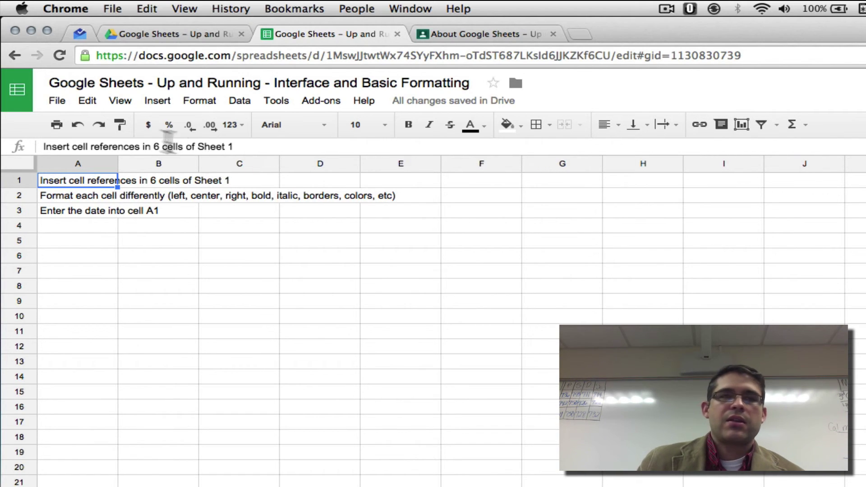
{"action": "left_click", "coordinate": [57, 101]}
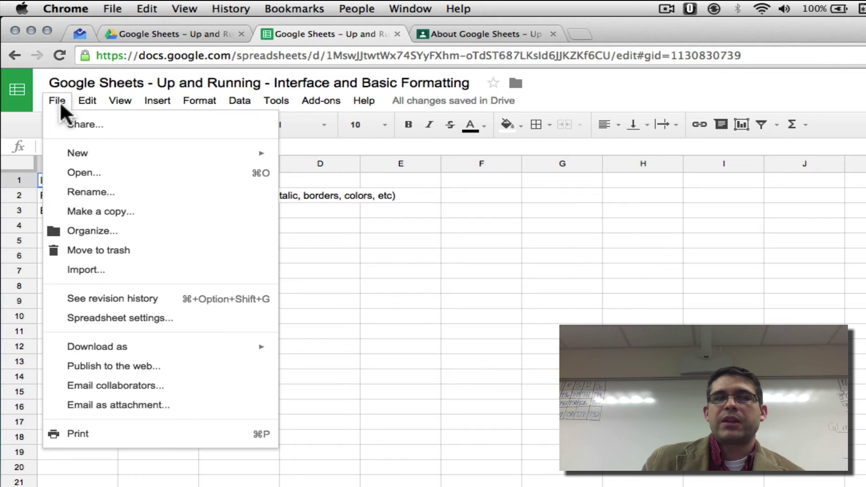
{"action": "mouse_move", "coordinate": [86, 96]}
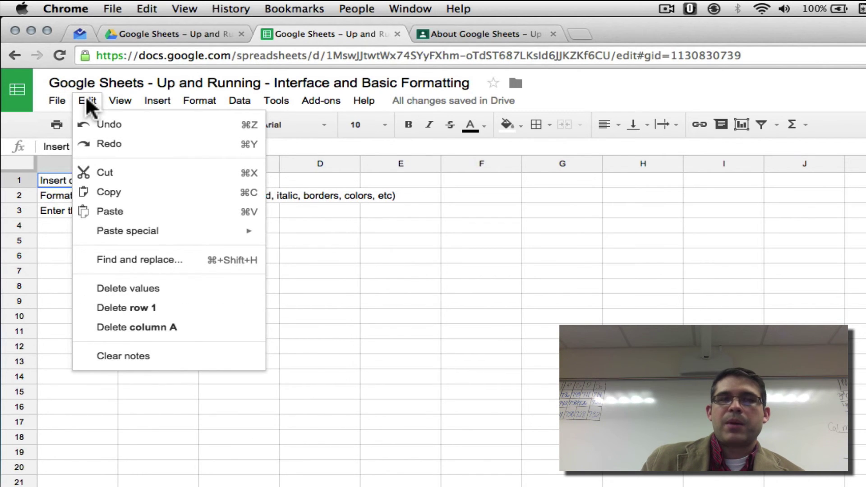
{"action": "mouse_move", "coordinate": [120, 95]}
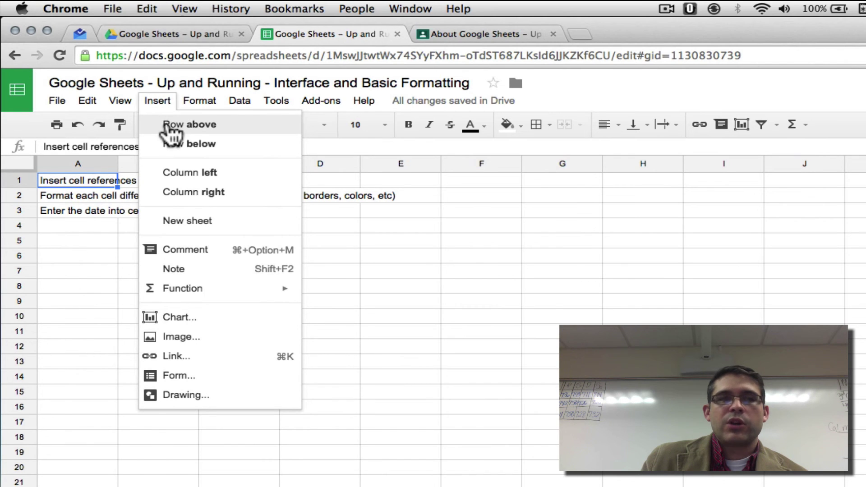
{"action": "mouse_move", "coordinate": [192, 92]}
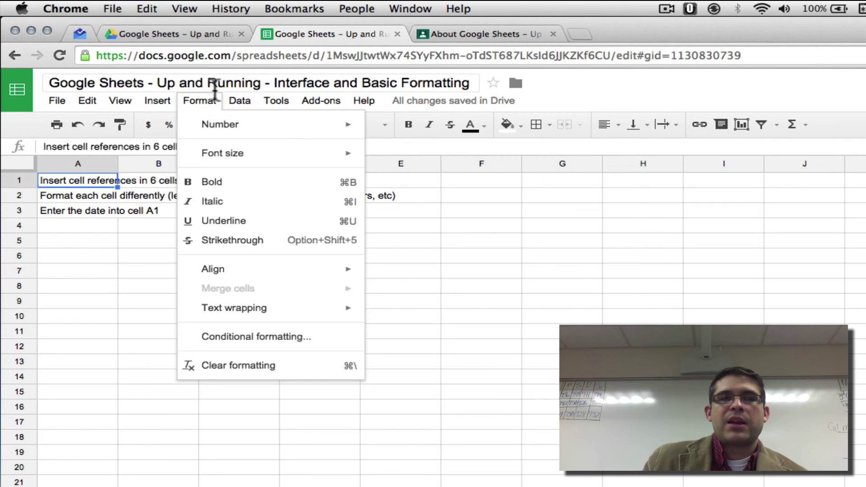
{"action": "mouse_move", "coordinate": [245, 93]}
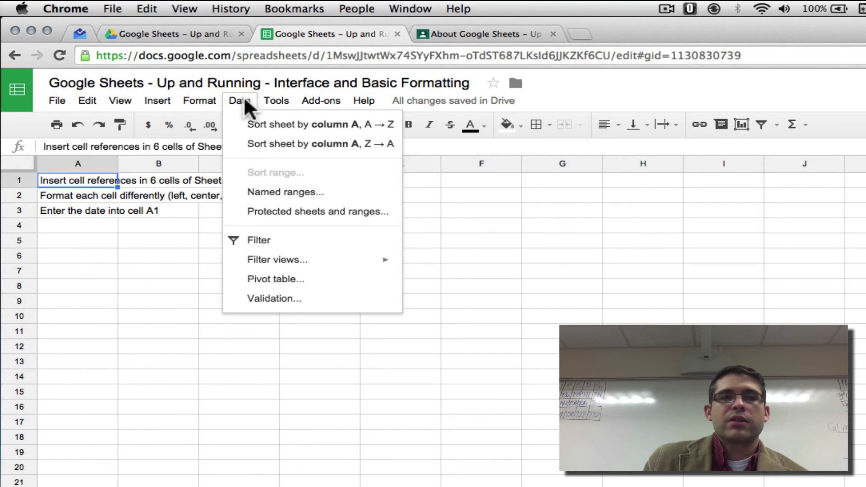